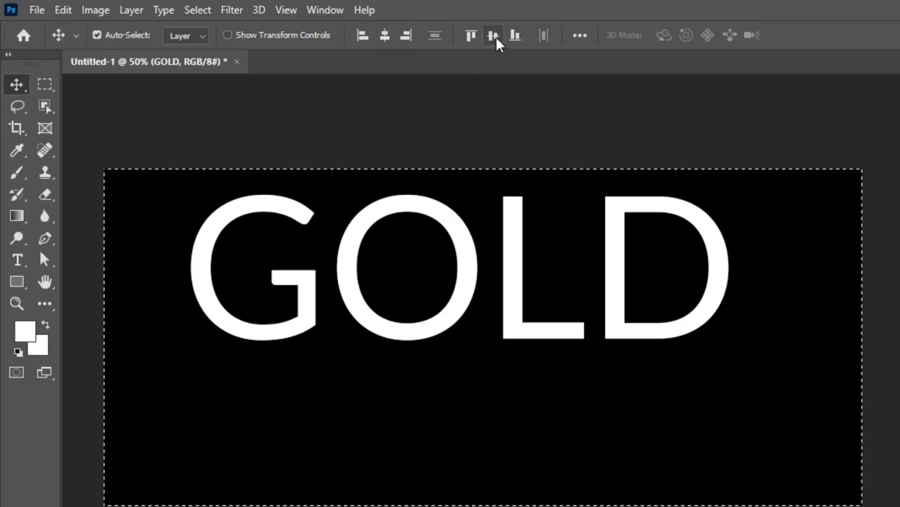
# Centre the GOLD text horizontally and vertically on the canvas, and clear the selection.
pyautogui.click(385, 37)
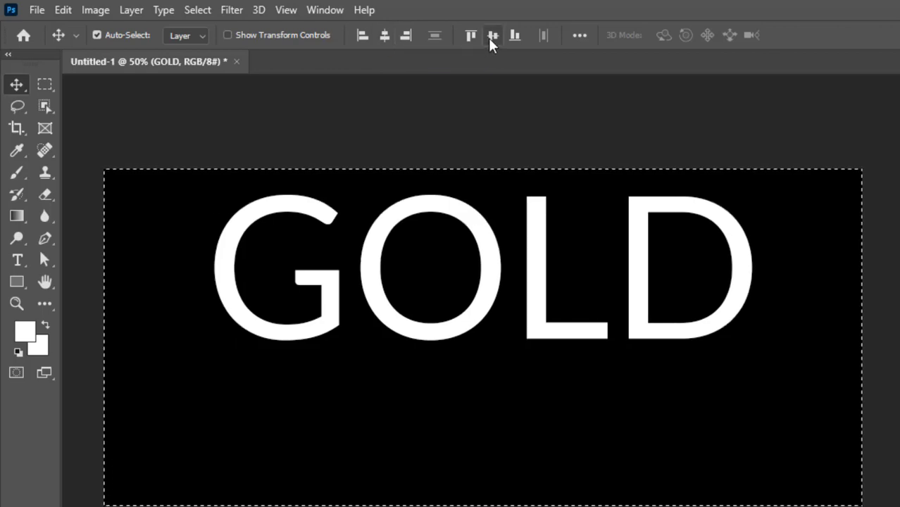
pyautogui.click(492, 37)
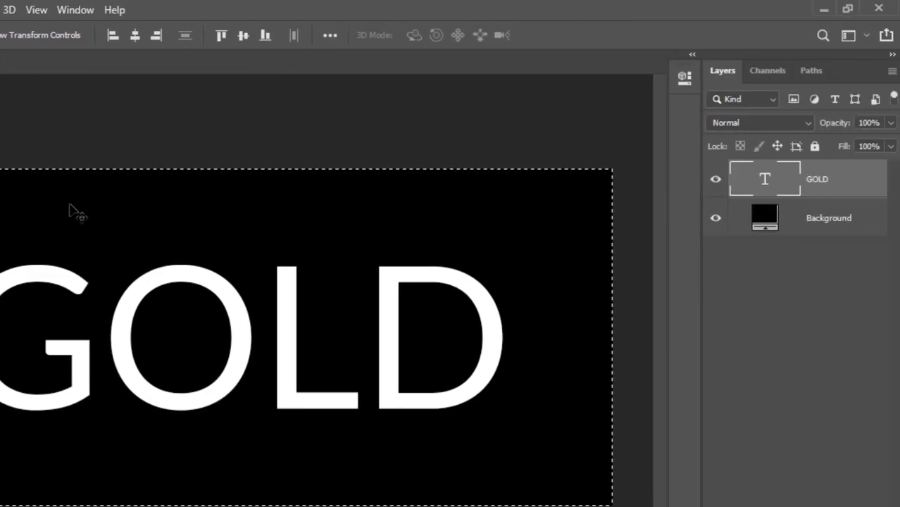
pyautogui.hotkey('ctrl', 'd')
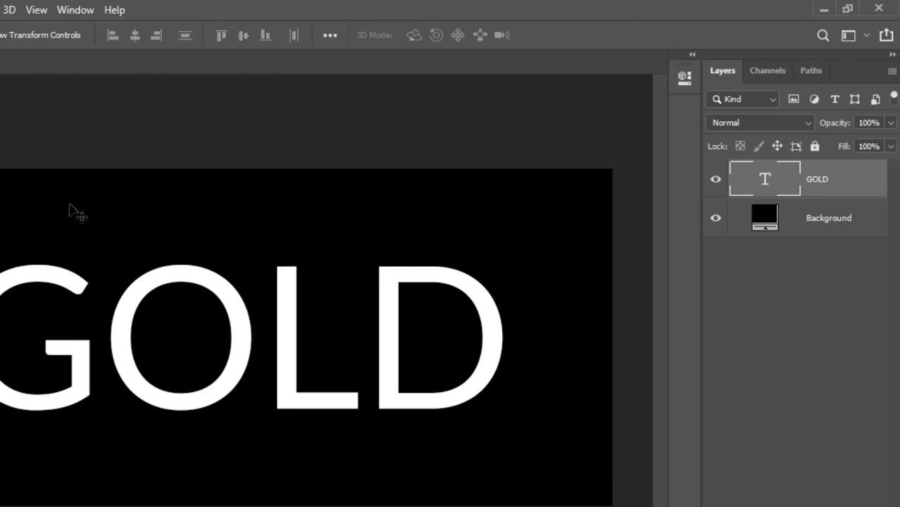
# Open the blending options of the GOLD text layer and enable Gradient Overlay.
pyautogui.rightClick(855, 181)
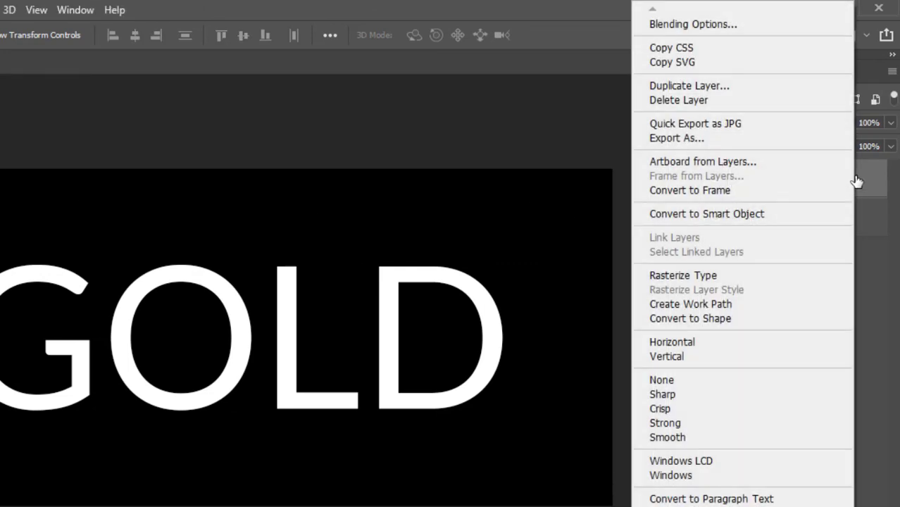
pyautogui.click(694, 26)
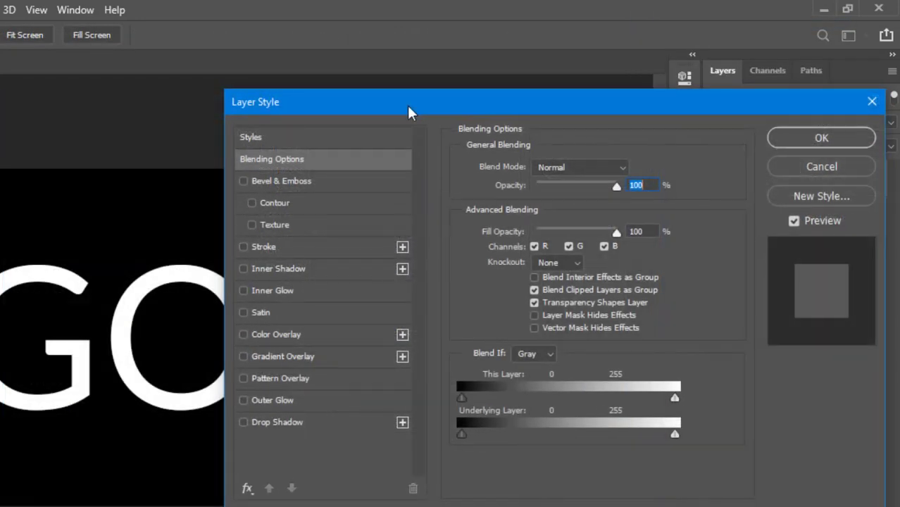
pyautogui.moveTo(407, 108); pyautogui.dragTo(419, 104)
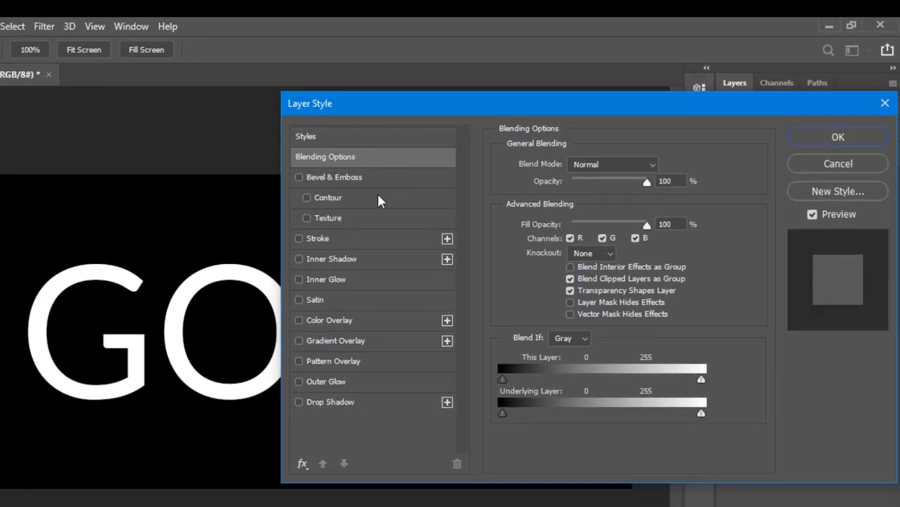
pyautogui.click(325, 339)
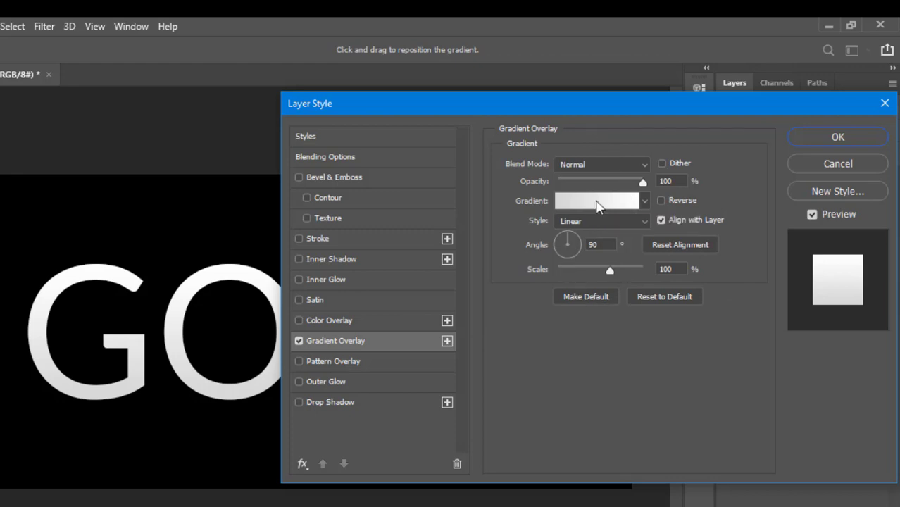
# Edit the overlay gradient and set its starting colour stop at location 0% to RGB 240, 236, 170.
pyautogui.click(595, 203)
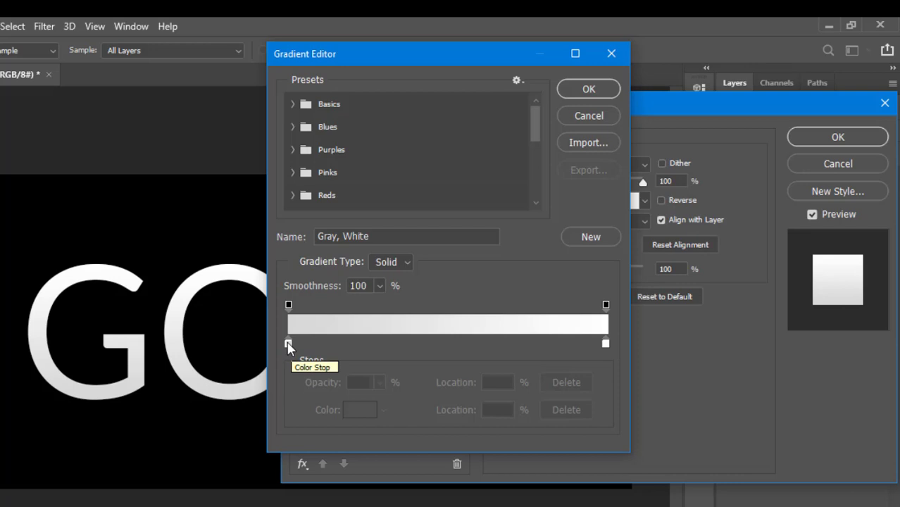
pyautogui.click(288, 344)
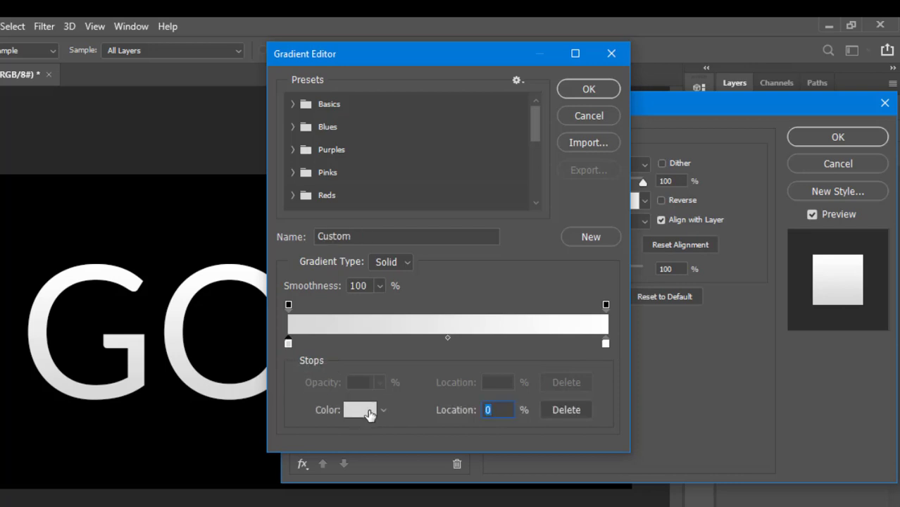
pyautogui.click(360, 410)
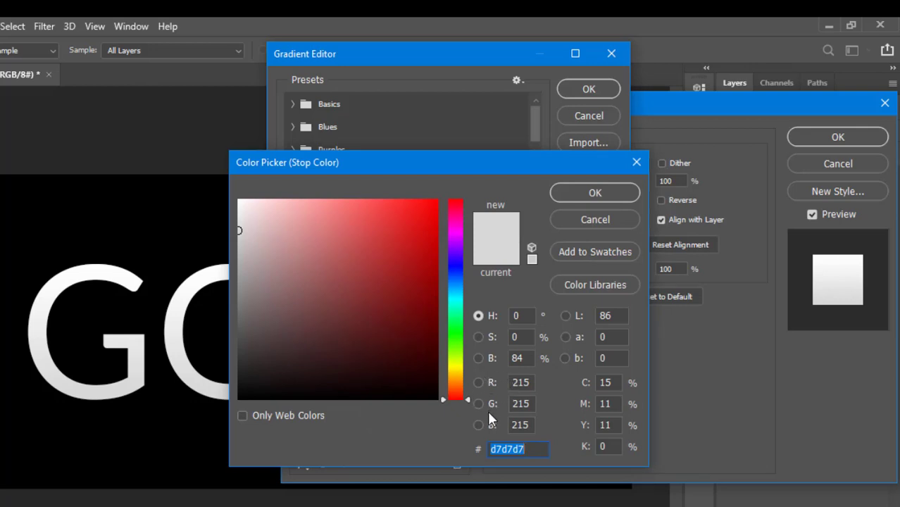
pyautogui.moveTo(511, 382); pyautogui.dragTo(529, 384)
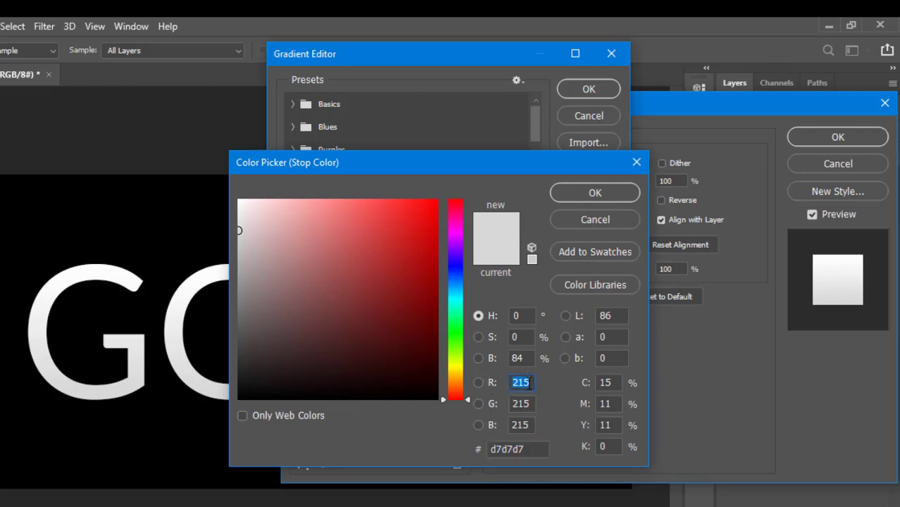
pyautogui.write('240')
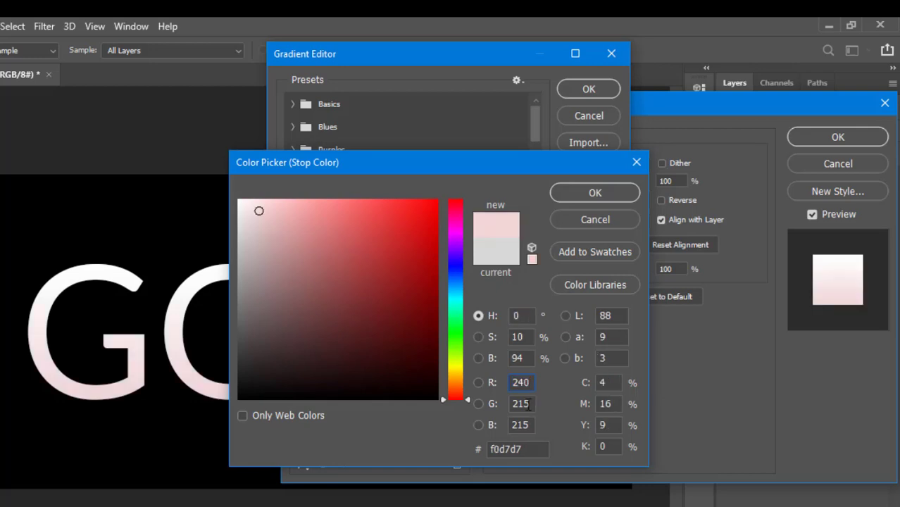
pyautogui.press('Tab')
pyautogui.write('236')
pyautogui.press('Tab')
pyautogui.write('170')
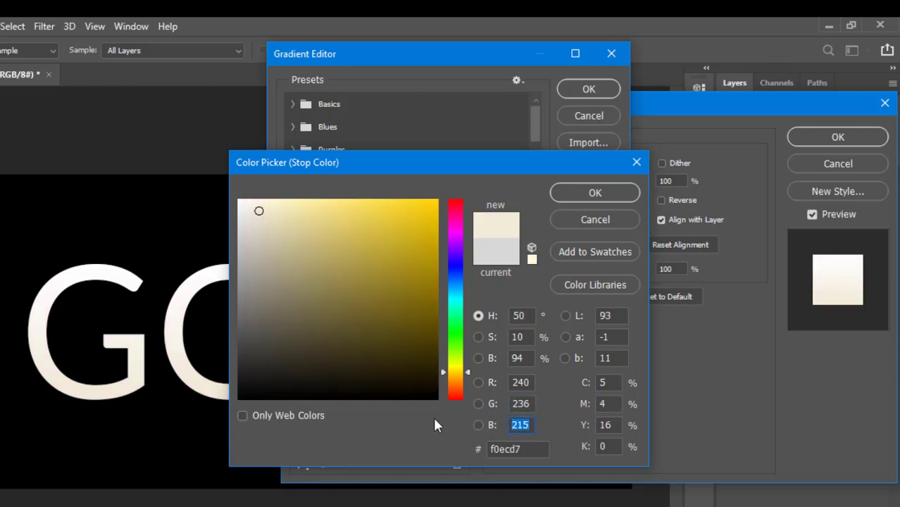
pyautogui.click(592, 191)
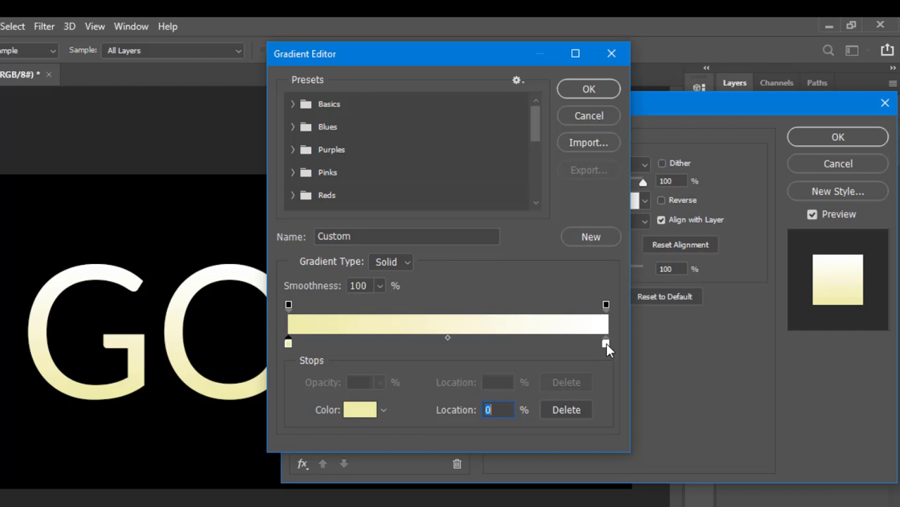
# Set the gradient's ending colour stop at location 100% to a golden yellow with red 248, green 220 and a reduced blue value.
pyautogui.click(605, 344)
pyautogui.click(359, 411)
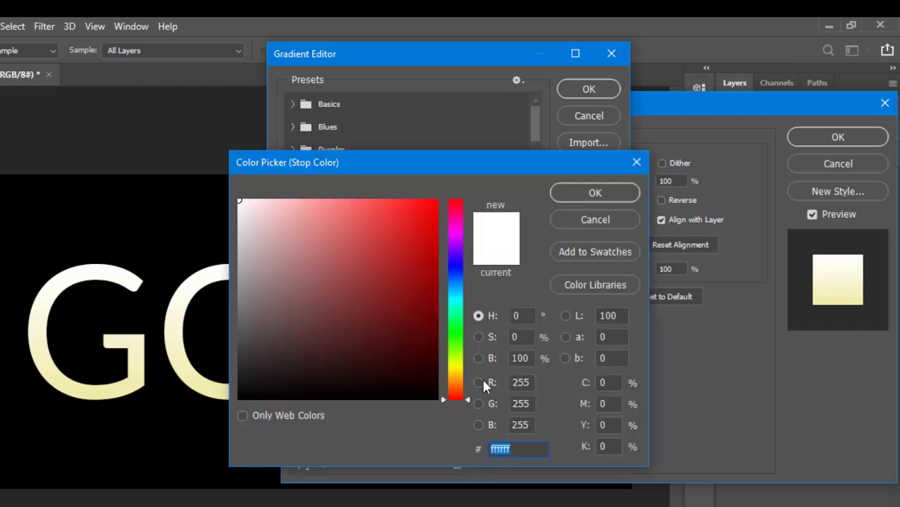
pyautogui.click(519, 382)
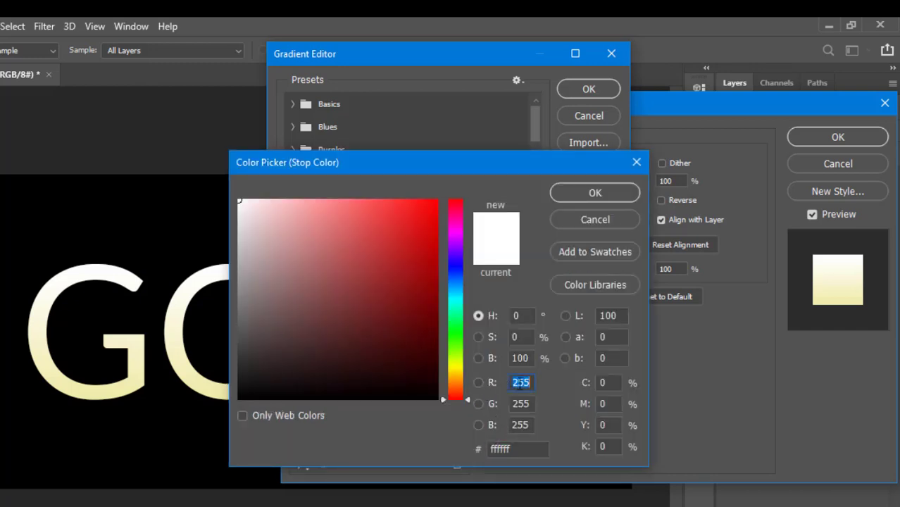
pyautogui.write('248')
pyautogui.press('Tab')
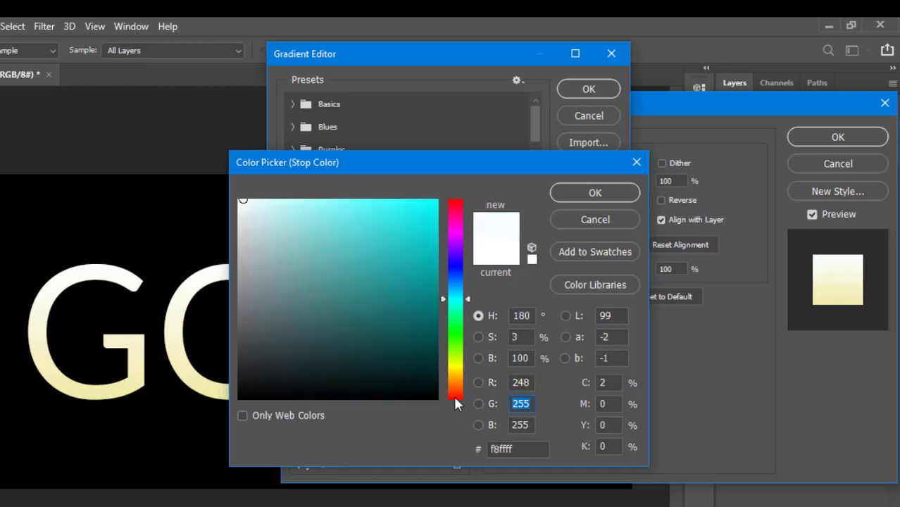
pyautogui.write('220')
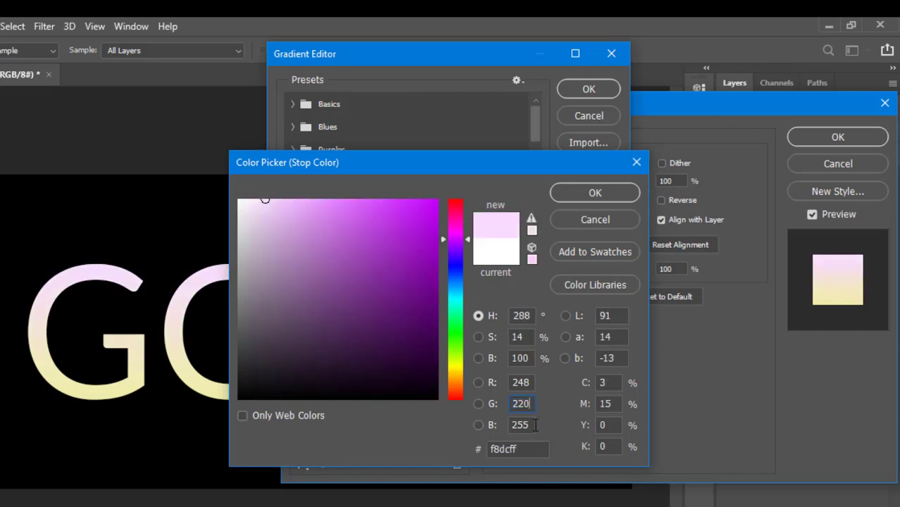
pyautogui.press('Tab')
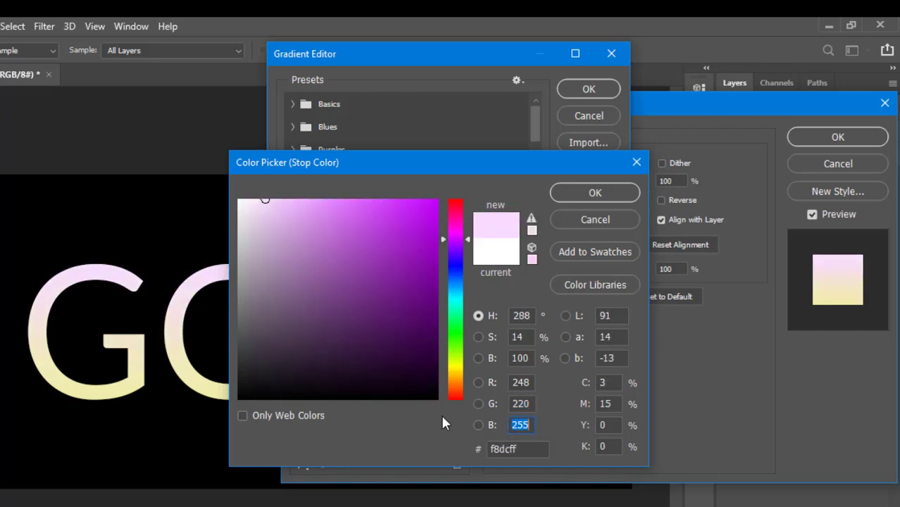
pyautogui.write('221')
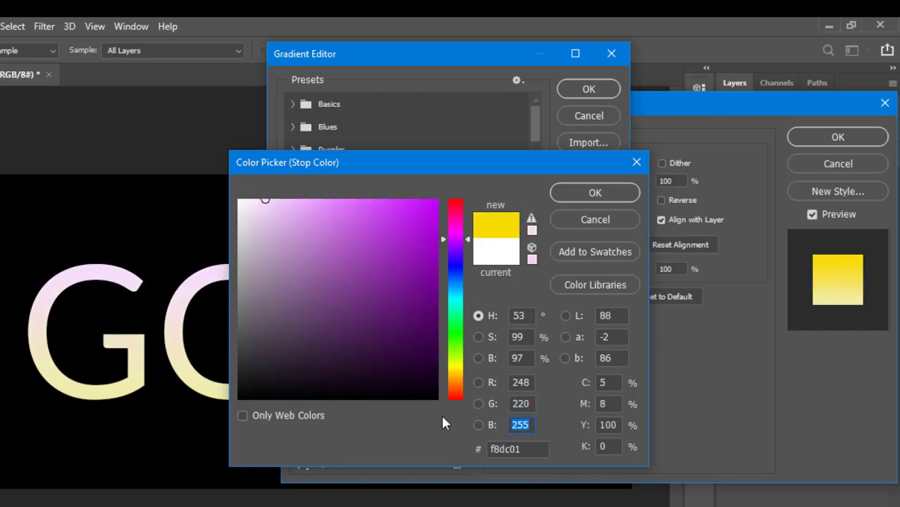
pyautogui.click(585, 194)
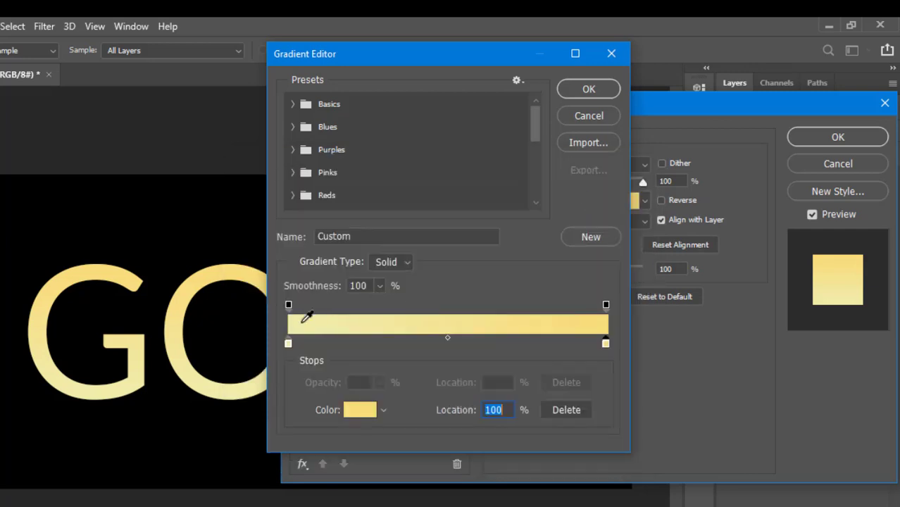
# Accept the edited gradient and set the Gradient Overlay style to Reflected.
pyautogui.click(588, 90)
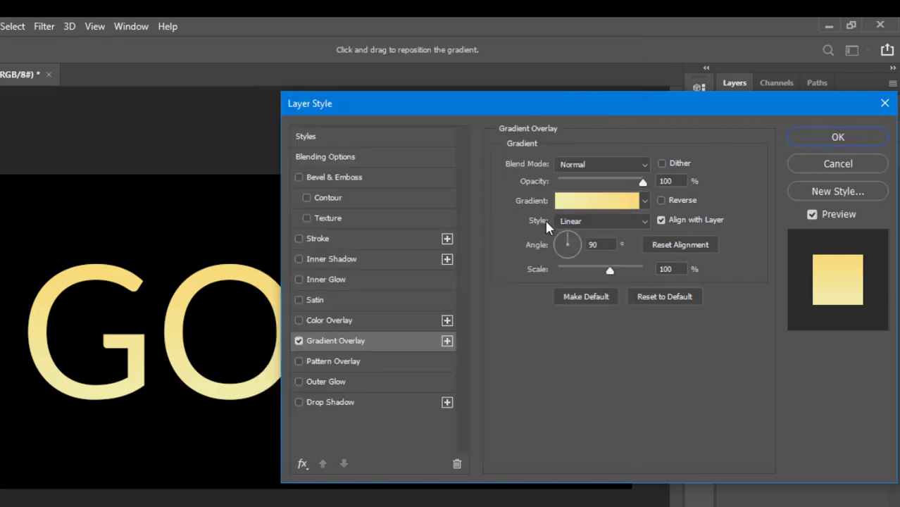
pyautogui.click(607, 219)
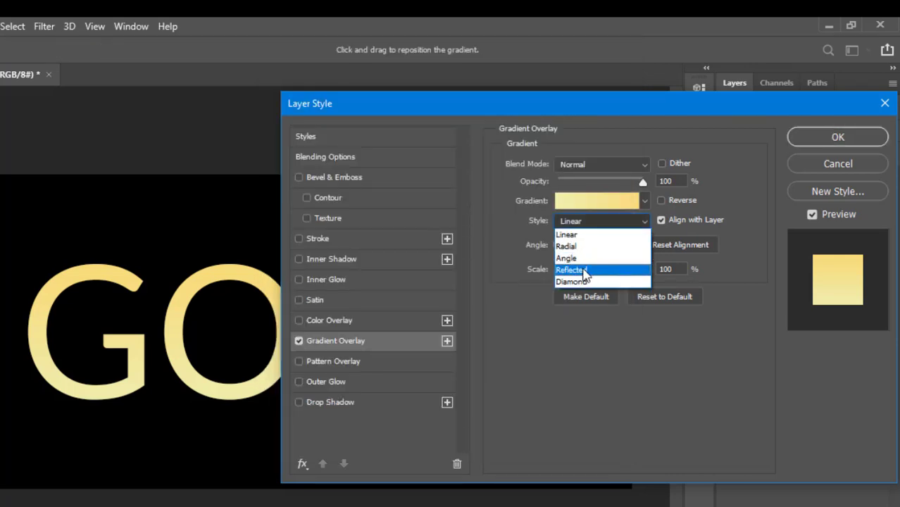
pyautogui.click(584, 271)
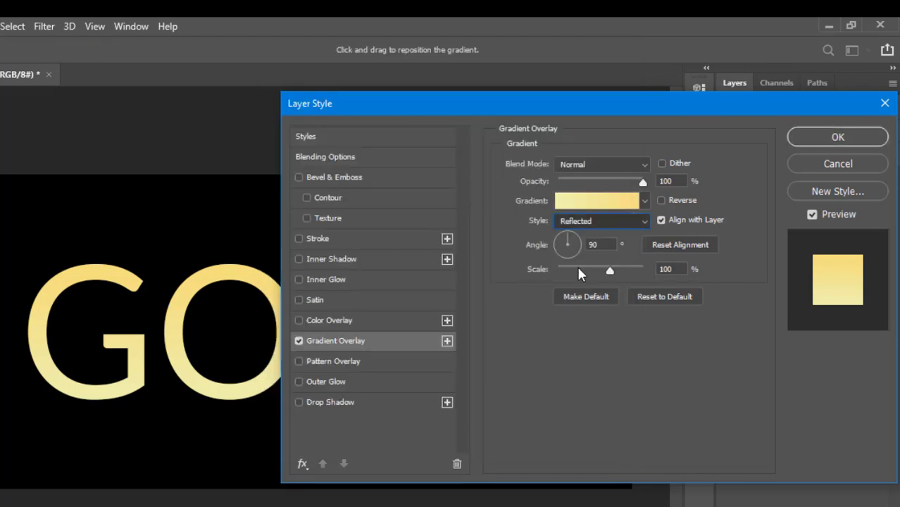
# Enable Bevel & Emboss on the text with the Inner Bevel style and the Chisel Hard technique.
pyautogui.click(317, 176)
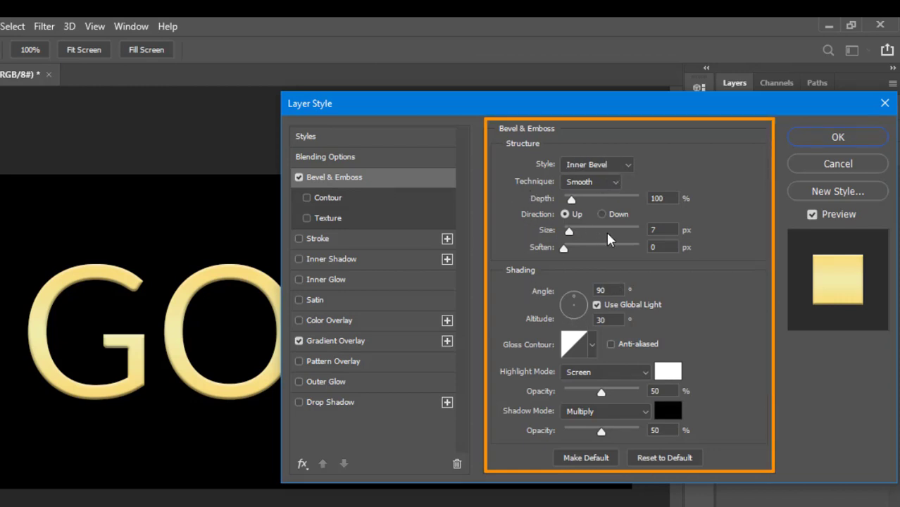
pyautogui.click(590, 165)
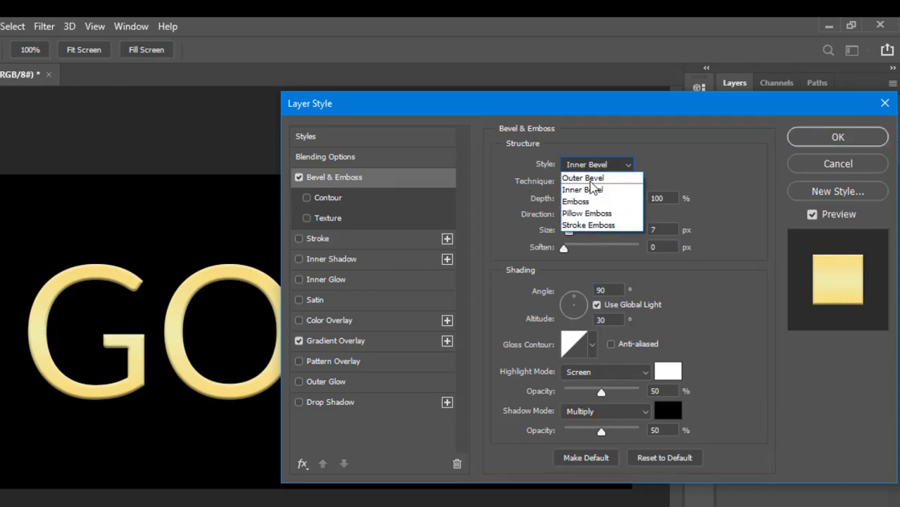
pyautogui.click(589, 190)
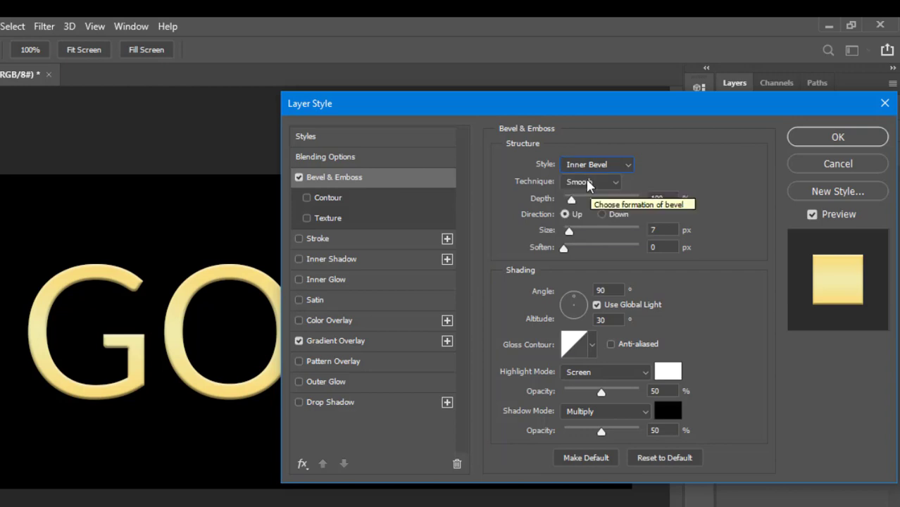
pyautogui.click(587, 182)
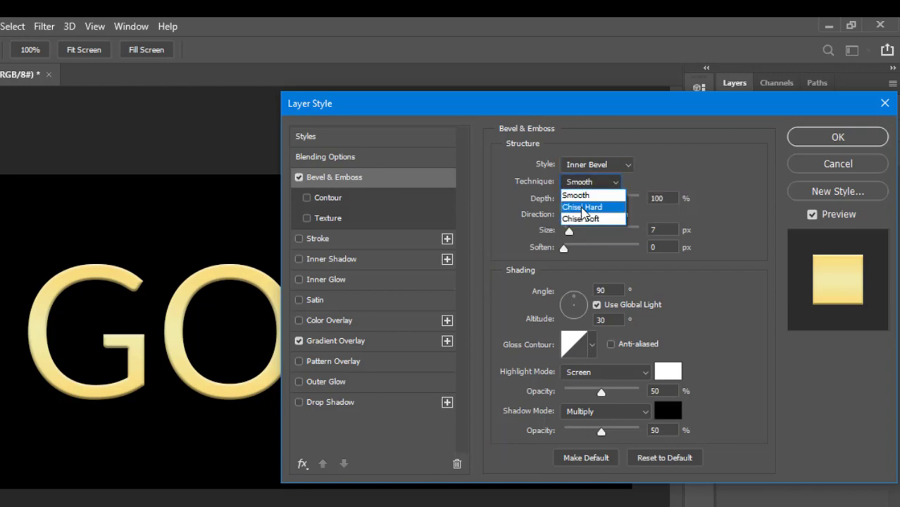
pyautogui.click(582, 207)
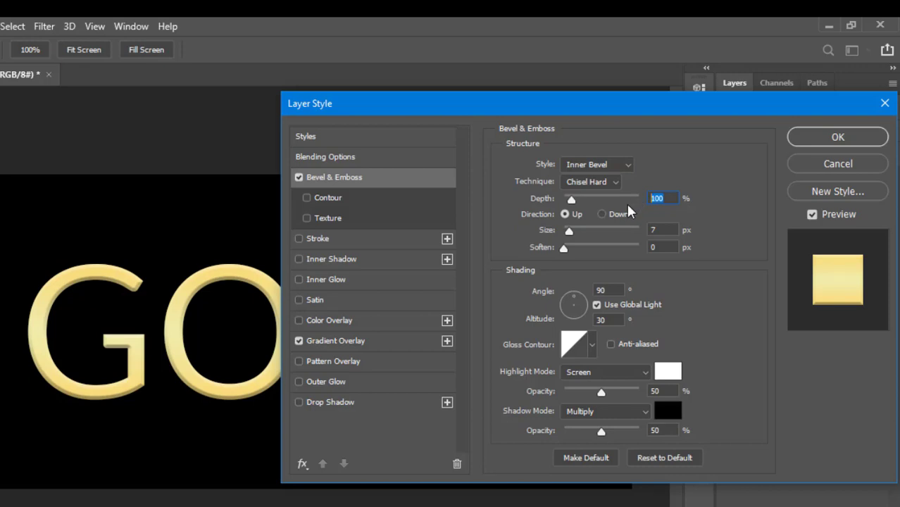
# Set the bevel's depth to 324% and its size to 25 px.
pyautogui.write('324')
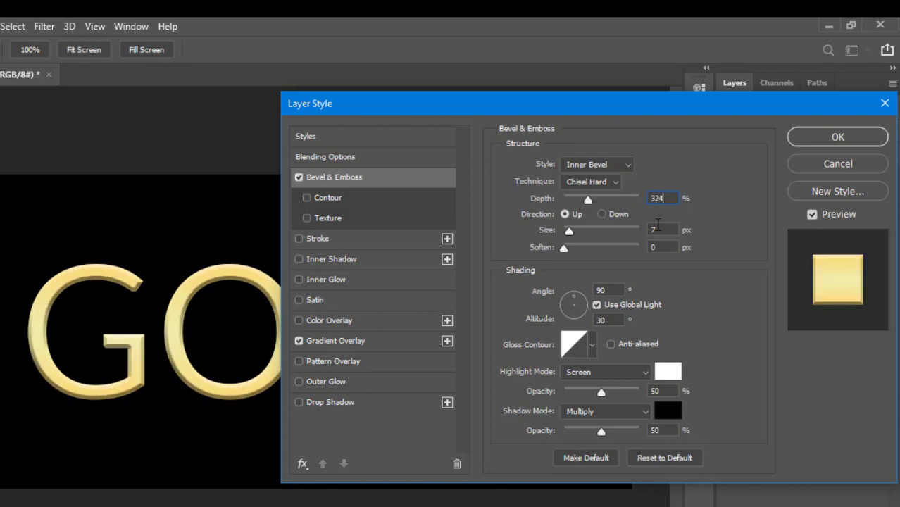
pyautogui.press('Tab')
pyautogui.write('25')
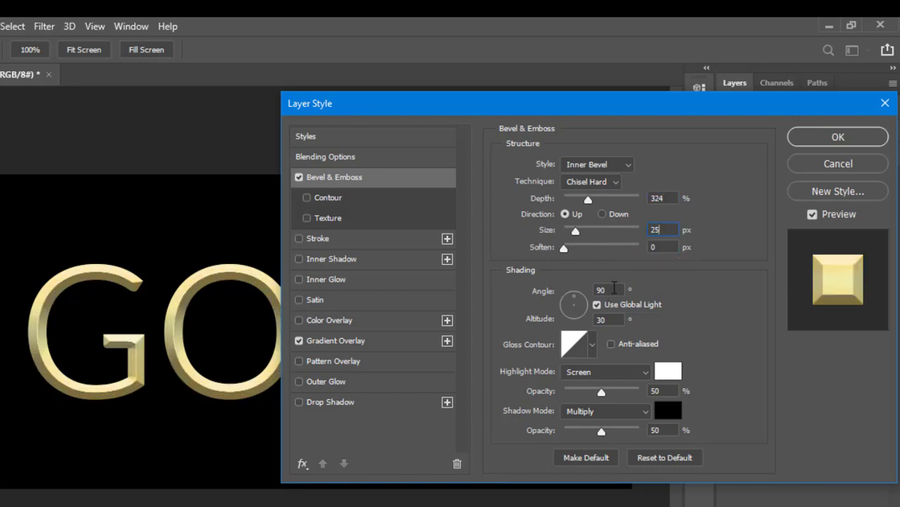
# Set the bevel's shading angle to 180° and its altitude to 39°.
pyautogui.moveTo(614, 289); pyautogui.dragTo(586, 289)
pyautogui.write('180')
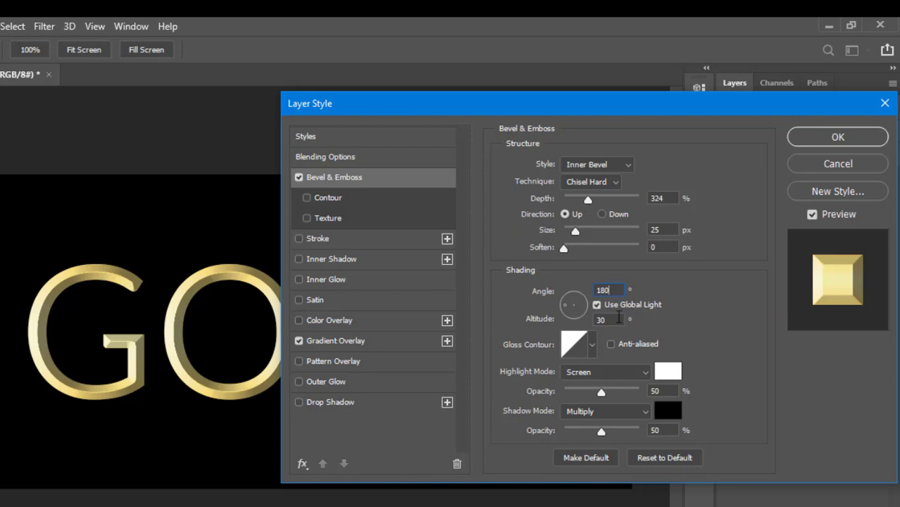
pyautogui.moveTo(613, 318); pyautogui.dragTo(578, 322)
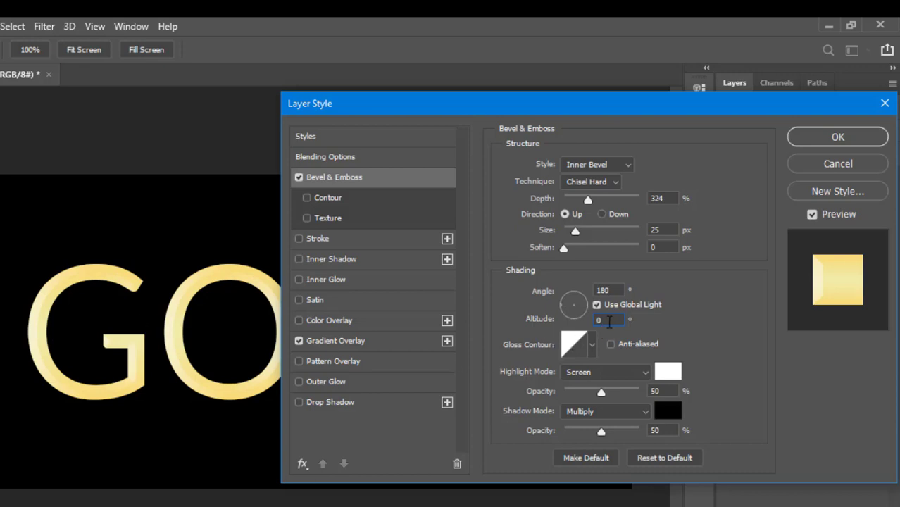
pyautogui.moveTo(607, 319); pyautogui.dragTo(512, 318)
pyautogui.write('39')
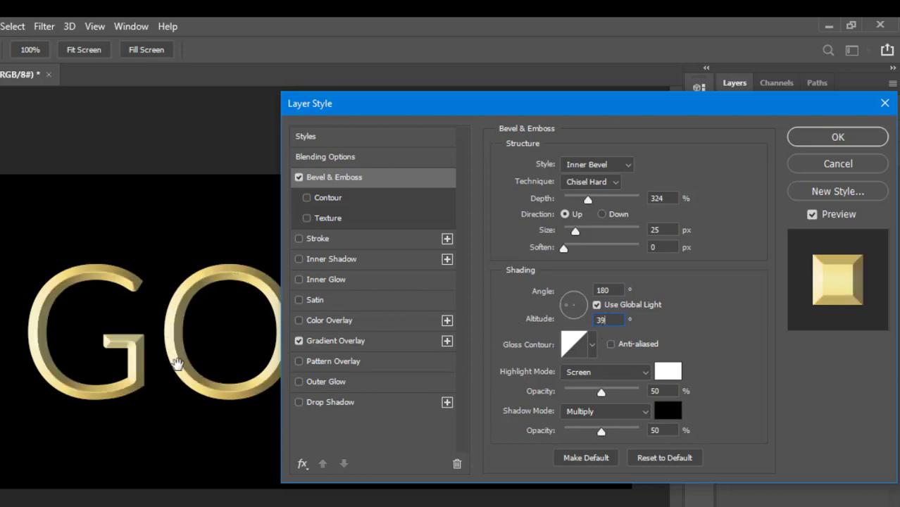
# Turn on anti-aliasing for the bevel's gloss contour and choose the Ring - Double contour.
pyautogui.click(611, 344)
pyautogui.click(592, 347)
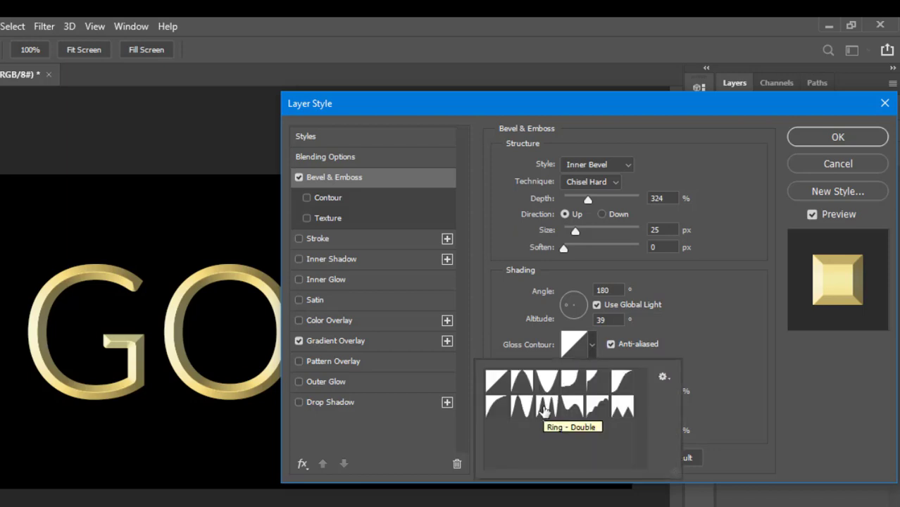
pyautogui.click(546, 407)
pyautogui.press('Return')
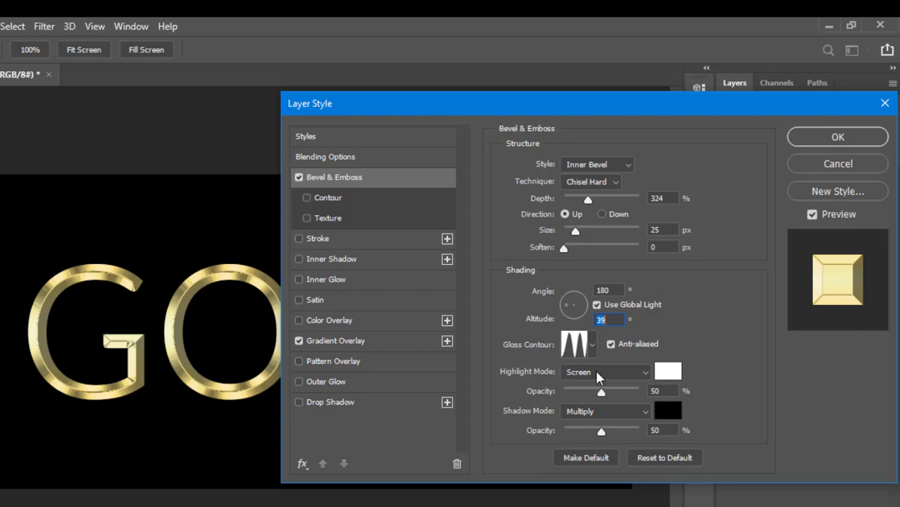
# Set the bevel's highlight opacity to 100% and its shadow opacity to 76%.
pyautogui.click(601, 395)
pyautogui.moveTo(601, 394); pyautogui.dragTo(645, 396)
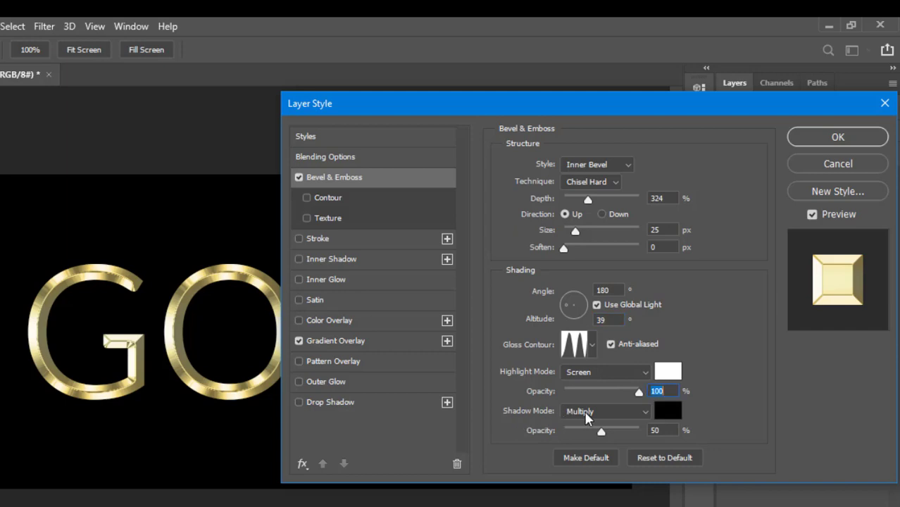
pyautogui.click(620, 431)
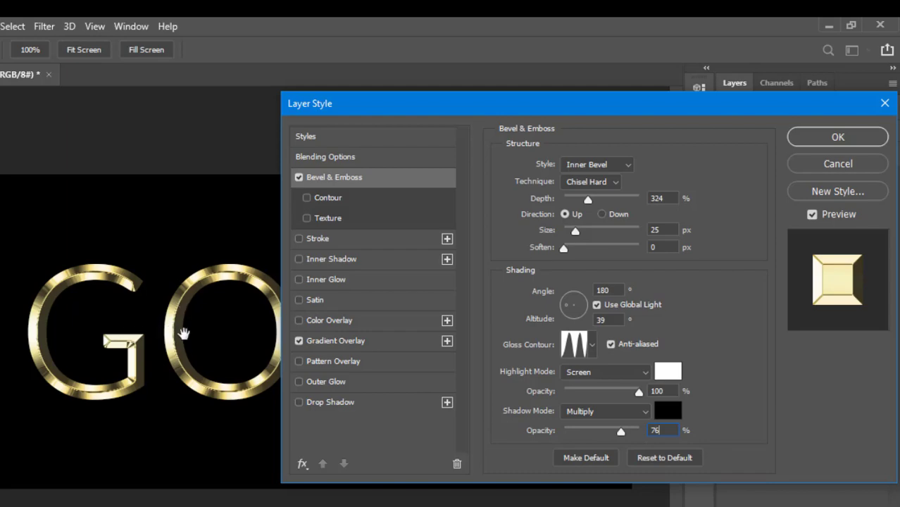
# Enable the bevel's Contour with anti-aliasing and a 50% range, and apply the layer style.
pyautogui.moveTo(385, 95); pyautogui.dragTo(579, 157)
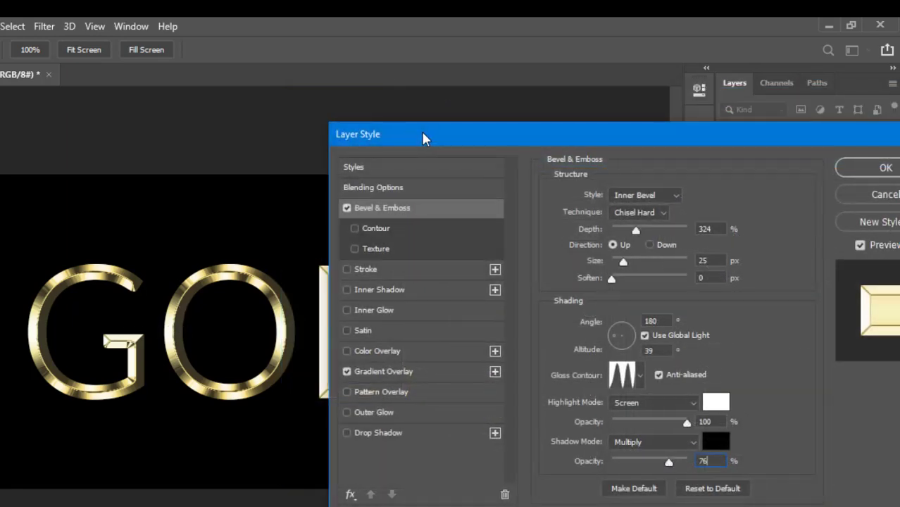
pyautogui.moveTo(424, 136); pyautogui.dragTo(414, 144)
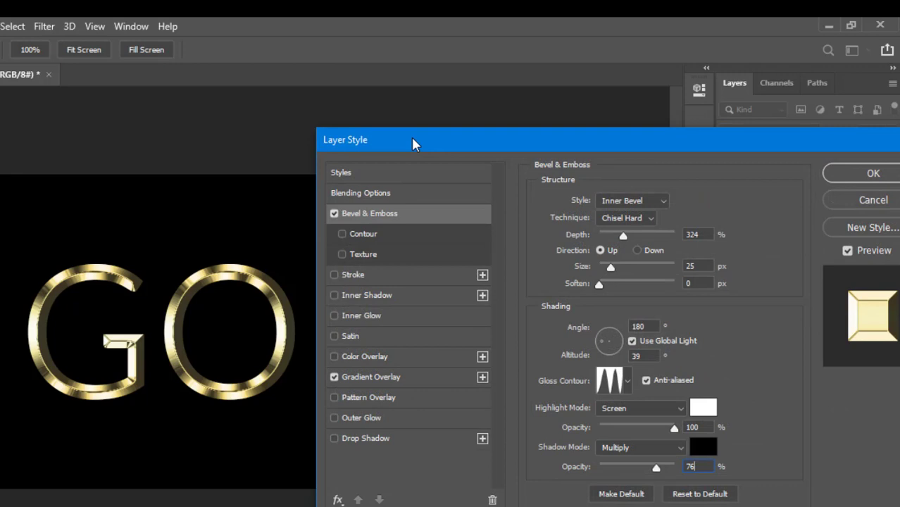
pyautogui.click(343, 235)
pyautogui.click(368, 235)
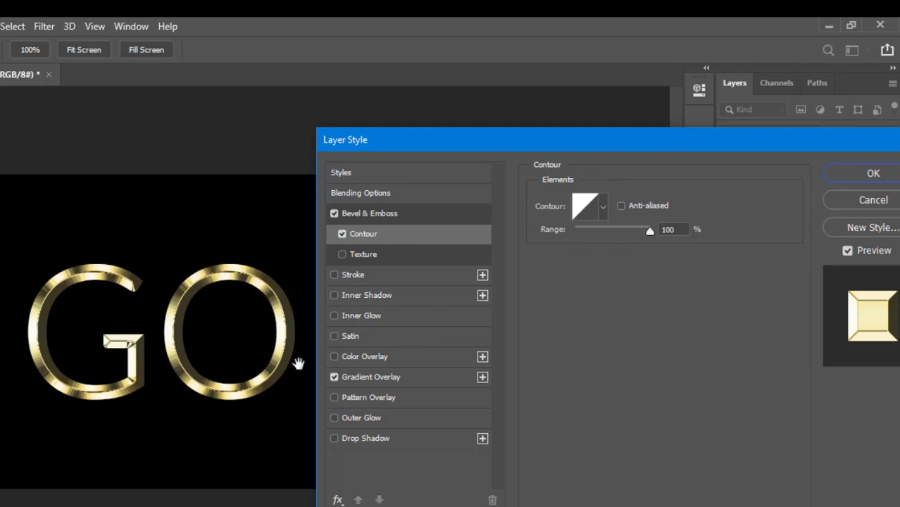
pyautogui.click(620, 205)
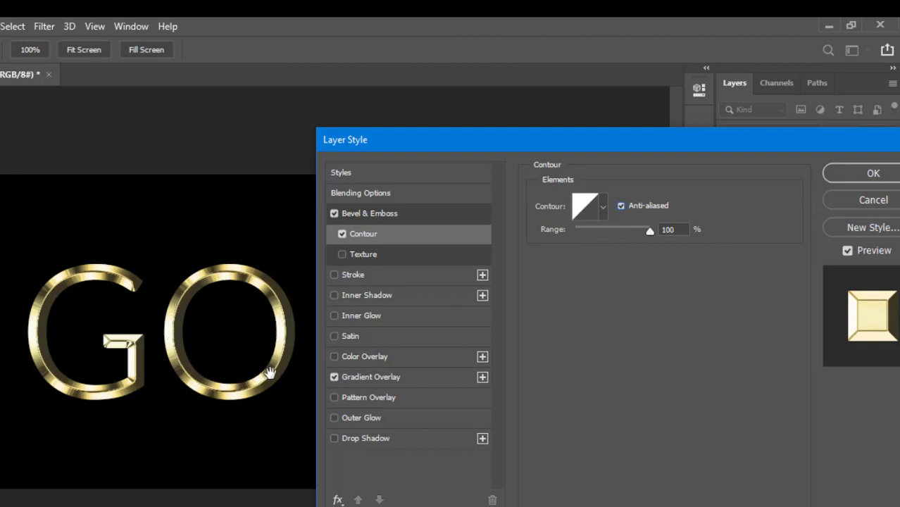
pyautogui.click(651, 229)
pyautogui.write('50')
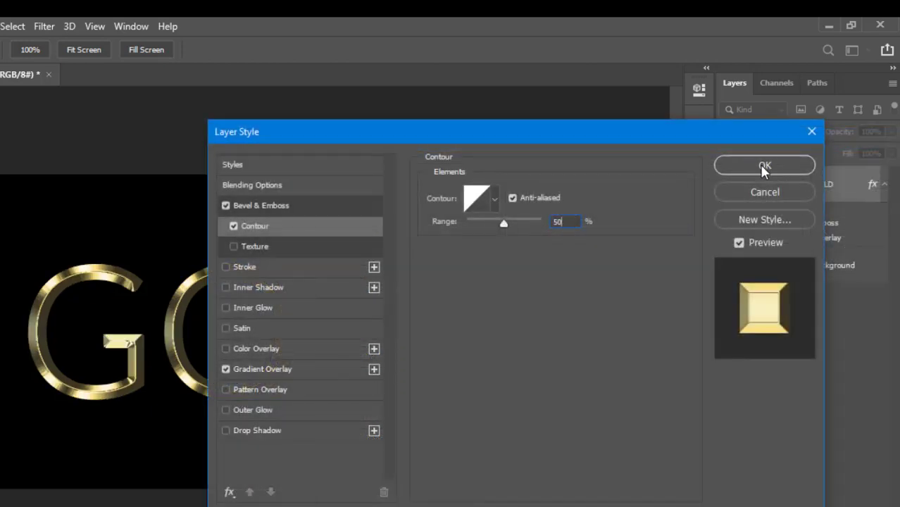
pyautogui.click(763, 166)
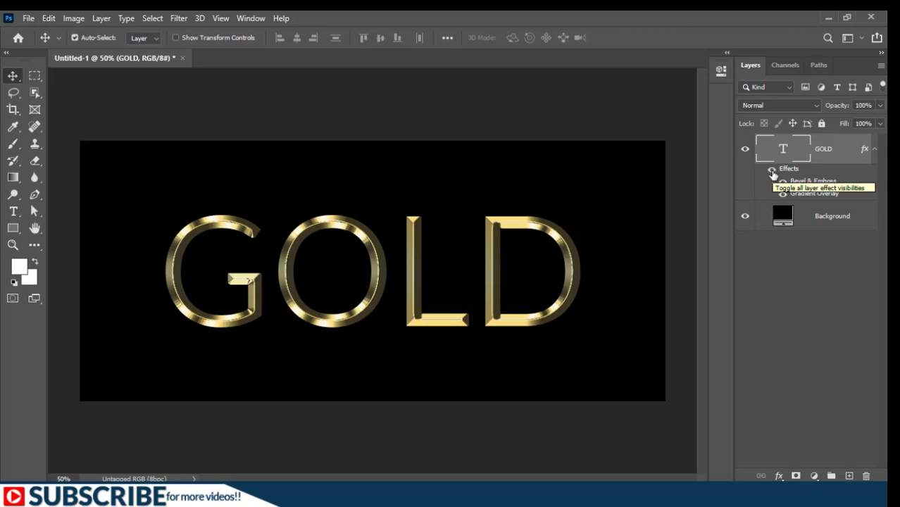
# Compare the GOLD text with its layer effects hidden and shown, and collapse its effects list.
pyautogui.click(772, 172)
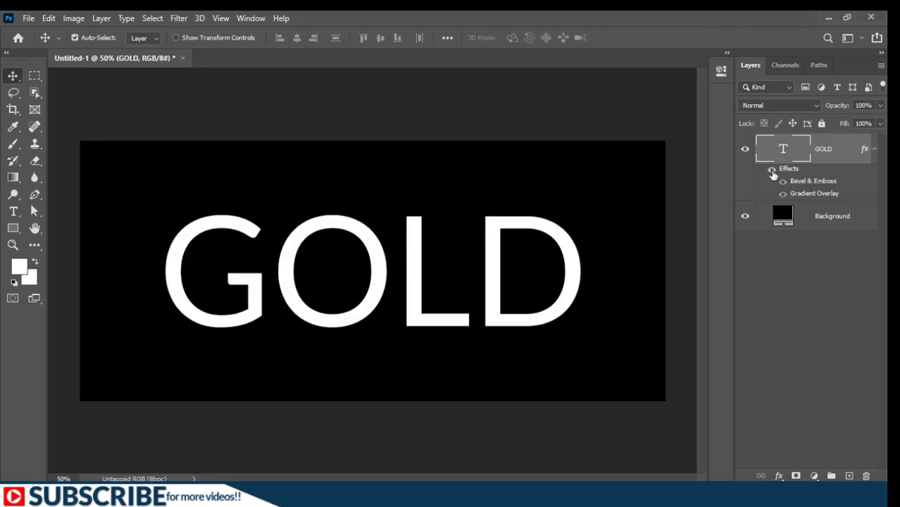
pyautogui.click(772, 171)
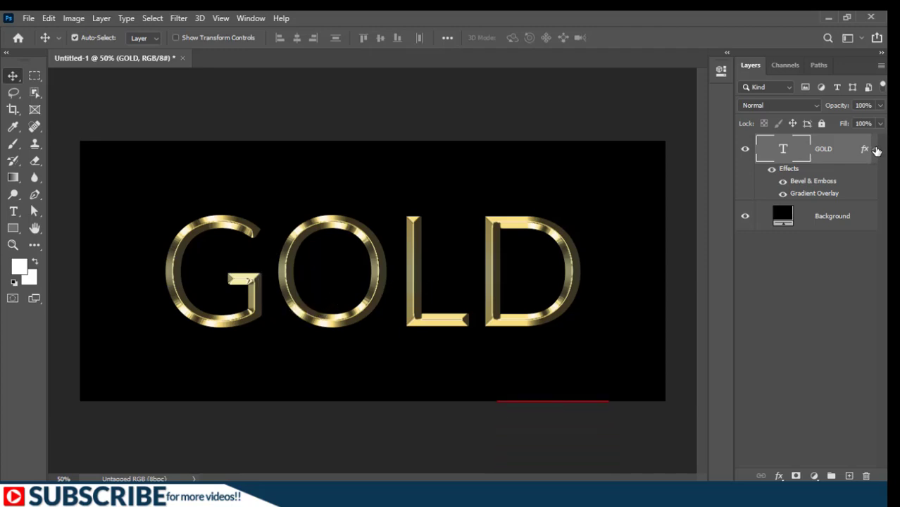
pyautogui.click(875, 150)
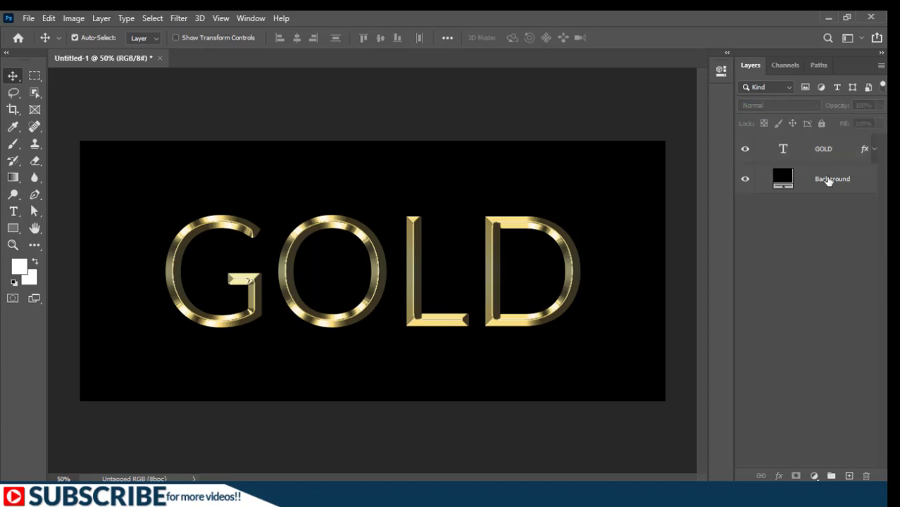
# Duplicate the Background fill layer as a new layer named Background 02.
pyautogui.click(826, 180)
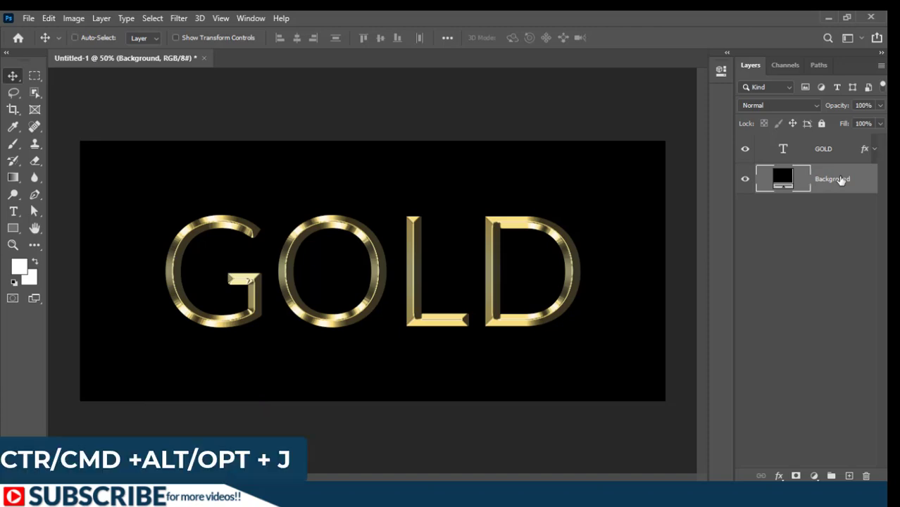
pyautogui.hotkey('ctrl', 'alt', 'j')
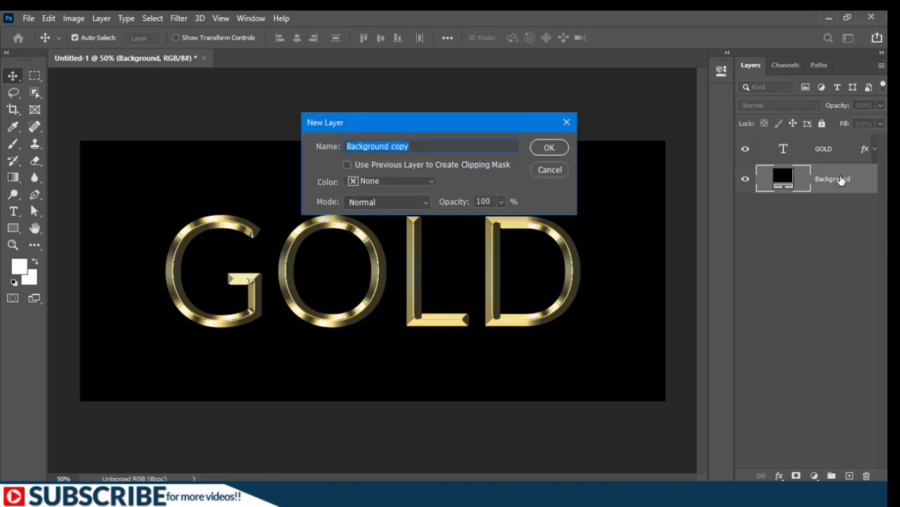
pyautogui.doubleClick(436, 150)
pyautogui.write('02')
pyautogui.press('Return')
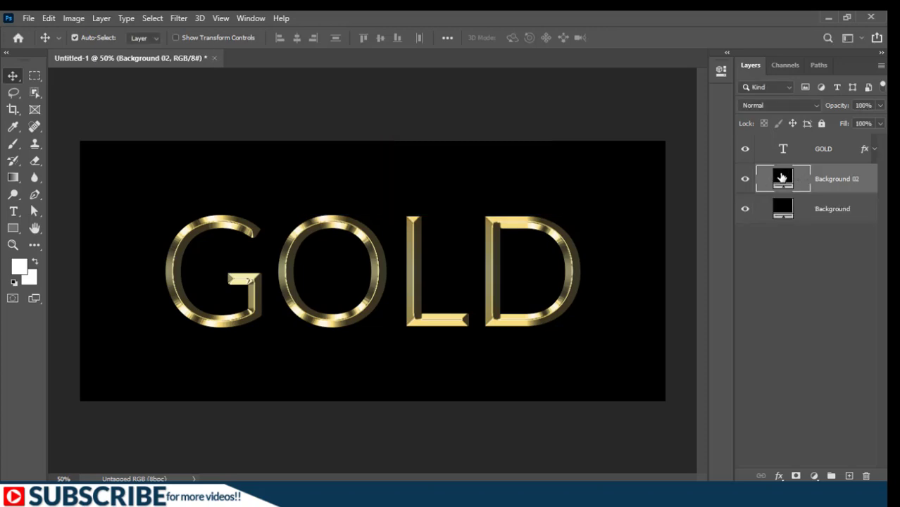
# Change the Background 02 fill colour to RGB 71, 8, 40.
pyautogui.doubleClick(781, 178)
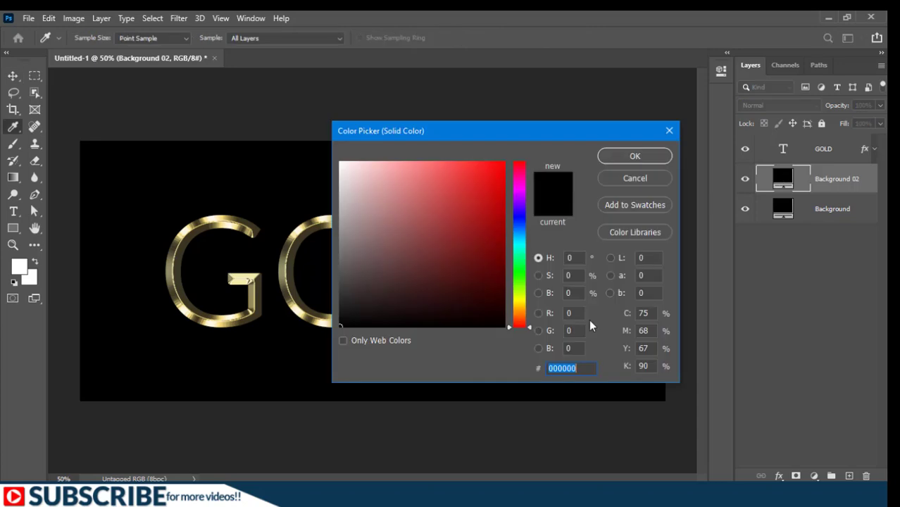
pyautogui.click(577, 313)
pyautogui.write('71')
pyautogui.press('Tab')
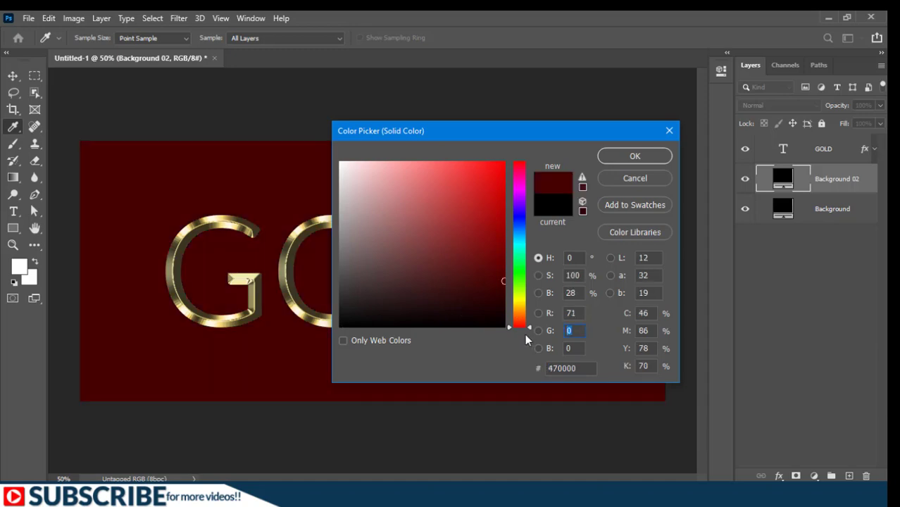
pyautogui.write('8')
pyautogui.press('Tab')
pyautogui.write('40')
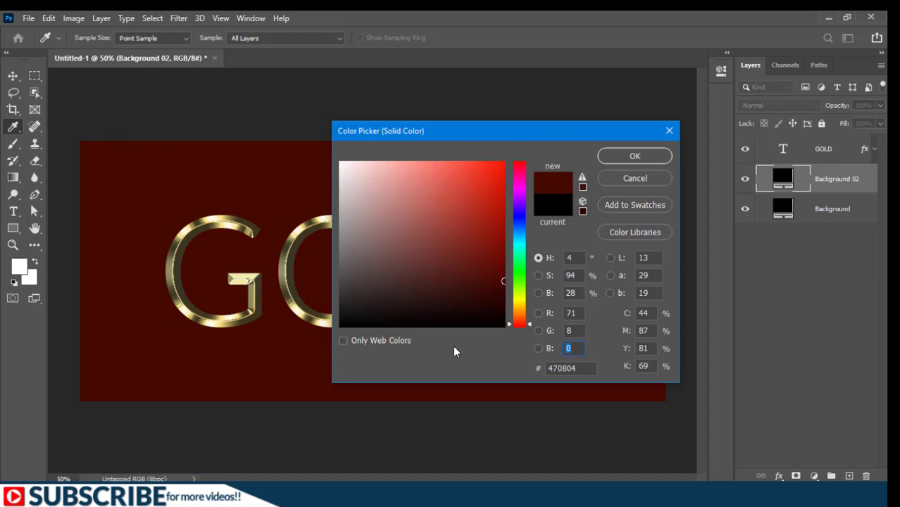
pyautogui.doubleClick(574, 258)
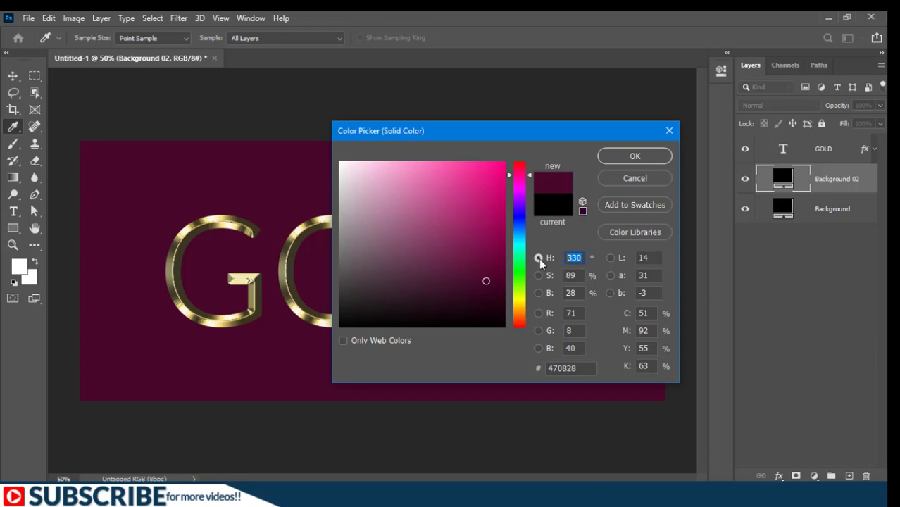
pyautogui.click(635, 156)
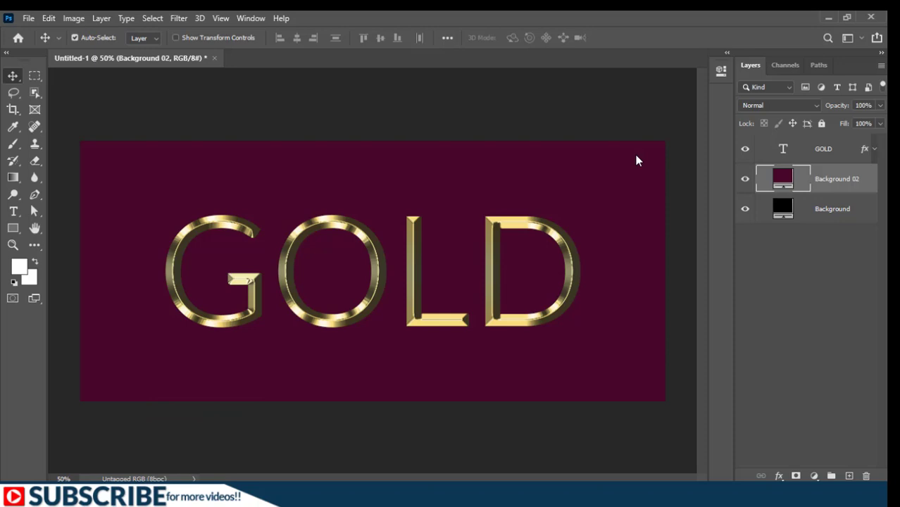
# Duplicate the GOLD text layer as a new layer named METAL.
pyautogui.click(817, 151)
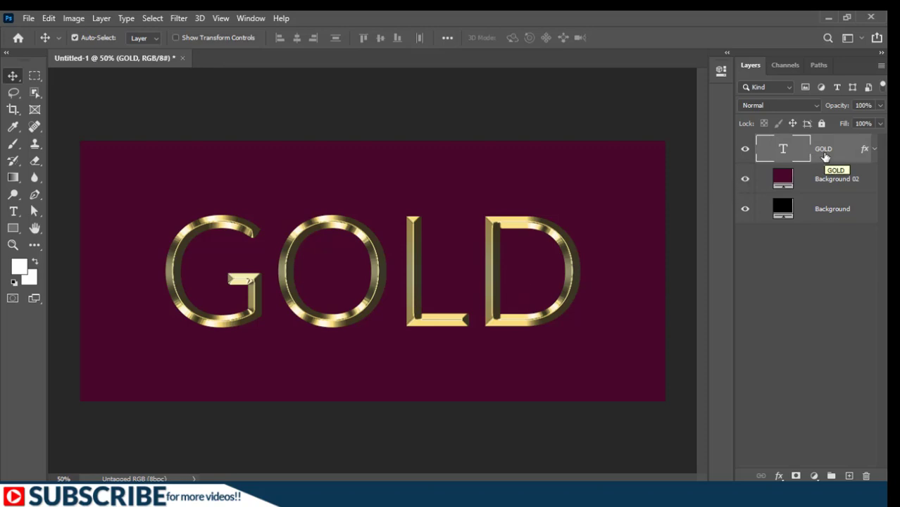
pyautogui.hotkey('ctrl', 'alt', 'j')
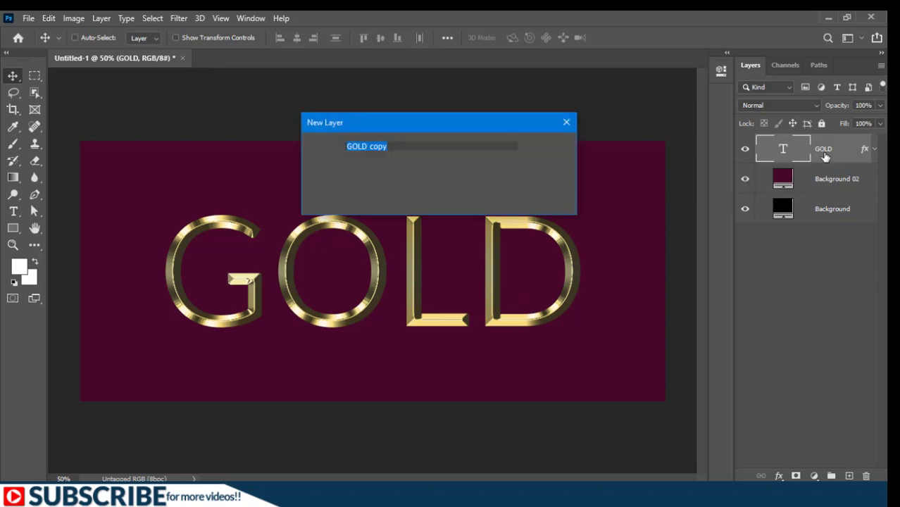
pyautogui.press('BackSpace')
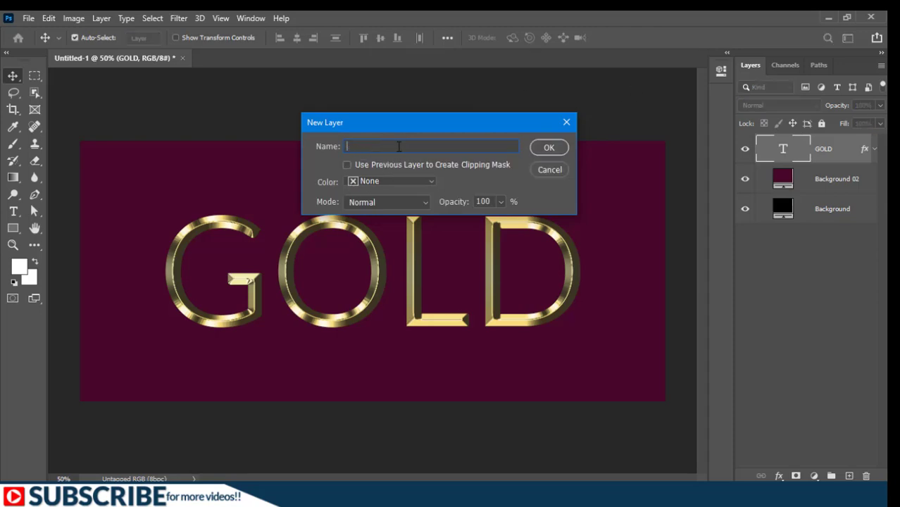
pyautogui.write('METAL')
pyautogui.press('Return')
# Set the METAL layer's Gradient Overlay opacity to 0%, apply the style and hide the layer.
pyautogui.click(847, 150)
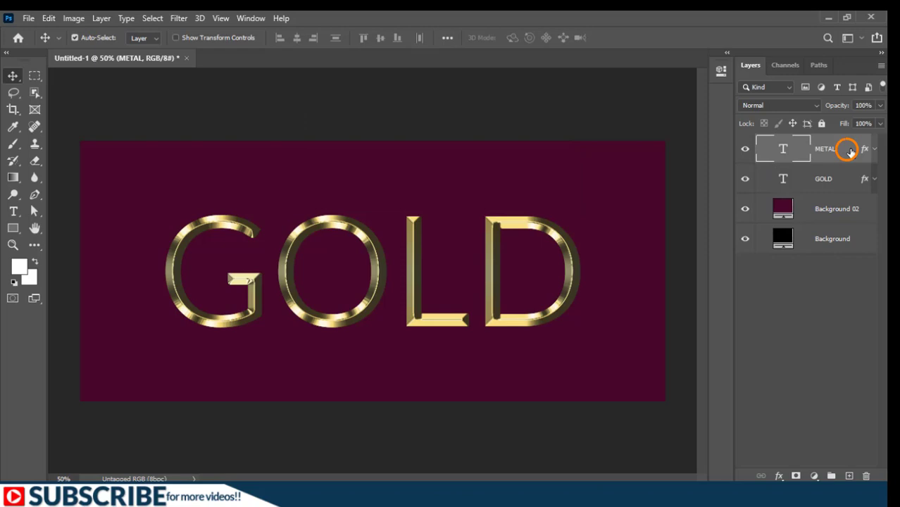
pyautogui.doubleClick(847, 150)
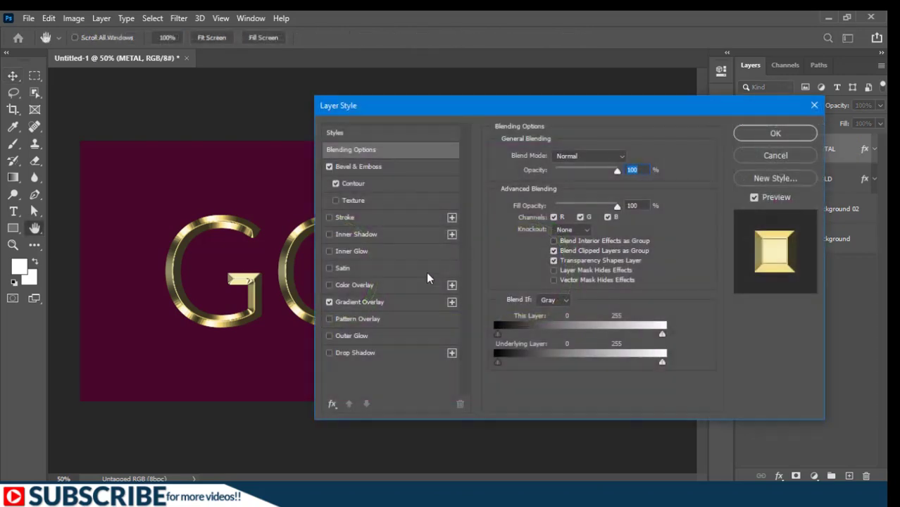
pyautogui.click(376, 302)
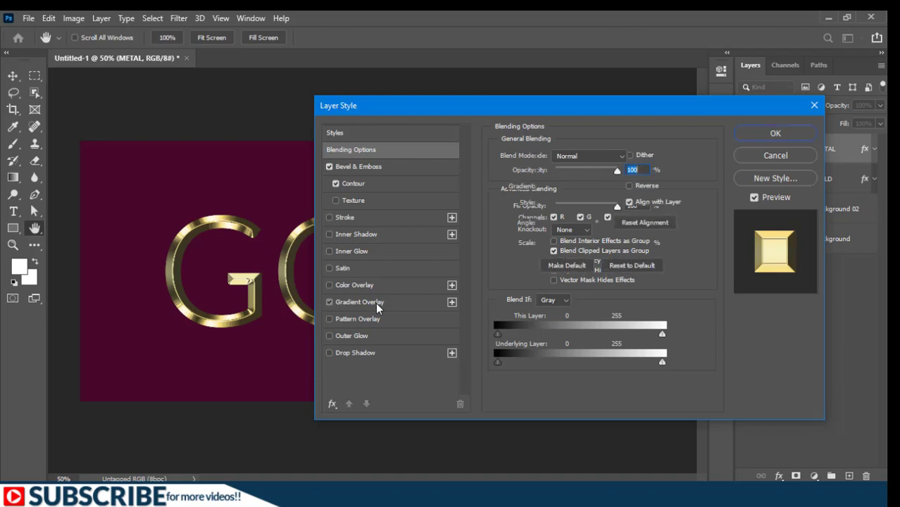
pyautogui.moveTo(613, 170); pyautogui.dragTo(520, 170)
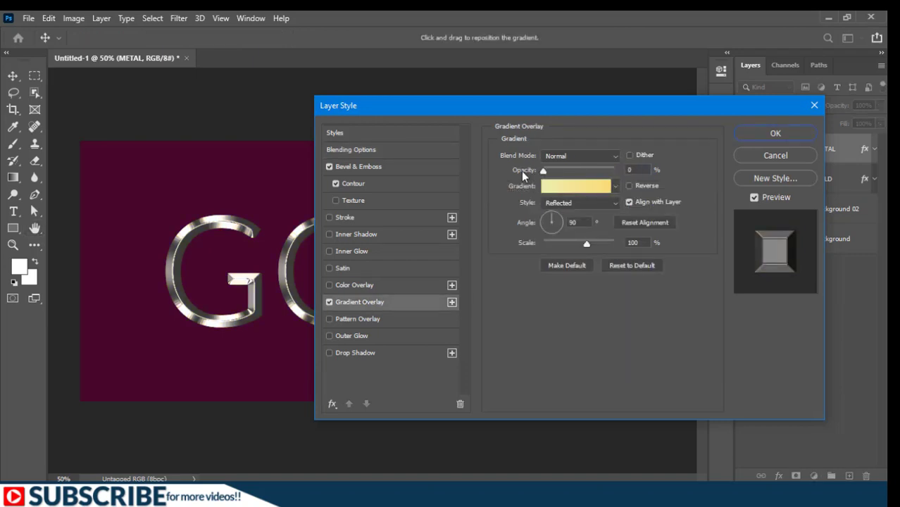
pyautogui.click(773, 134)
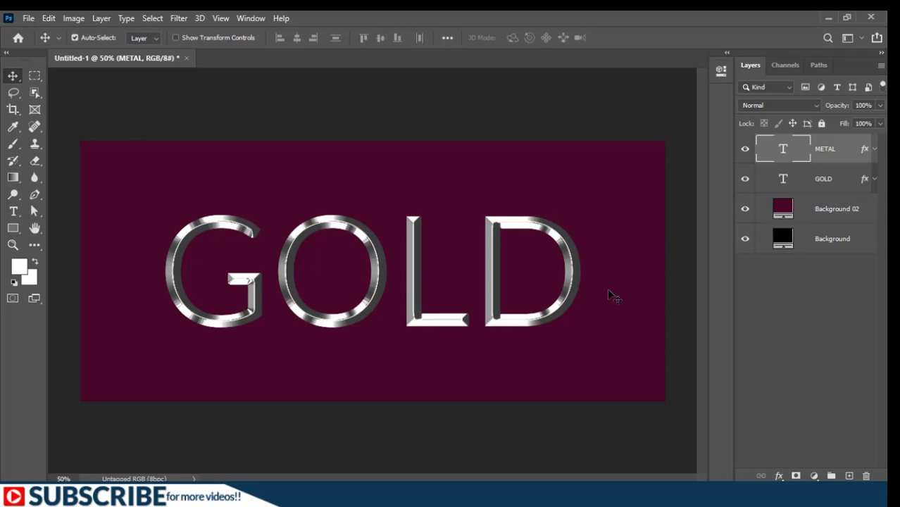
pyautogui.click(745, 149)
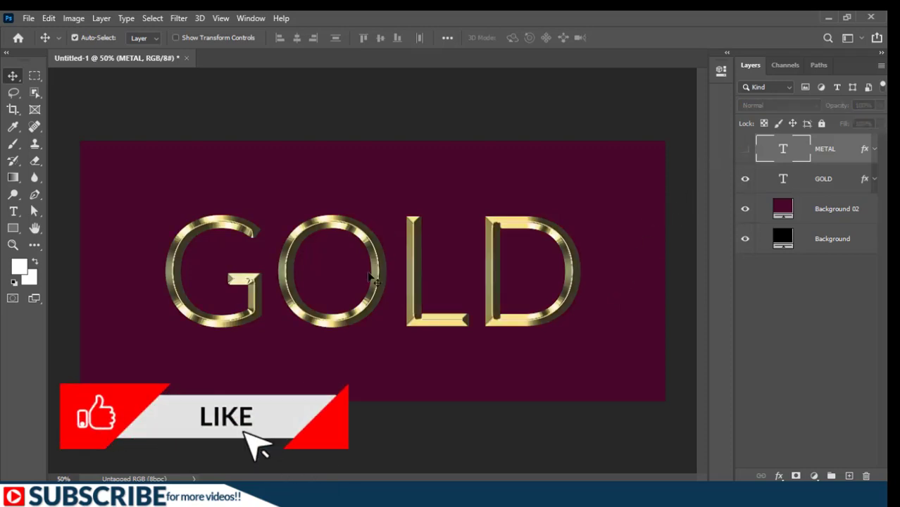